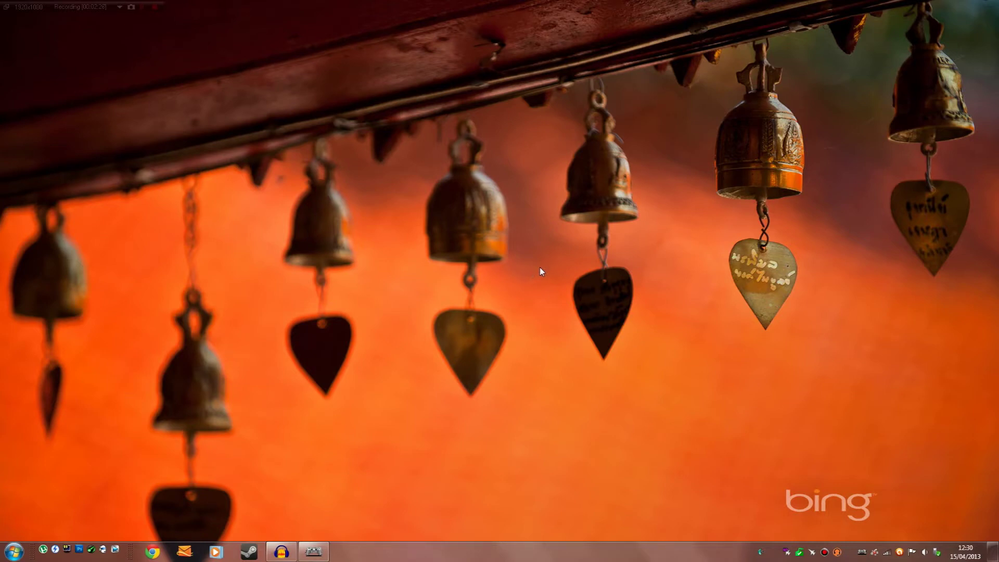
Step: Restore the gamepad tool, keep 1.Dualshock 3/sixaxis (USB) as the connected controller, then close it
left_click(315, 547)
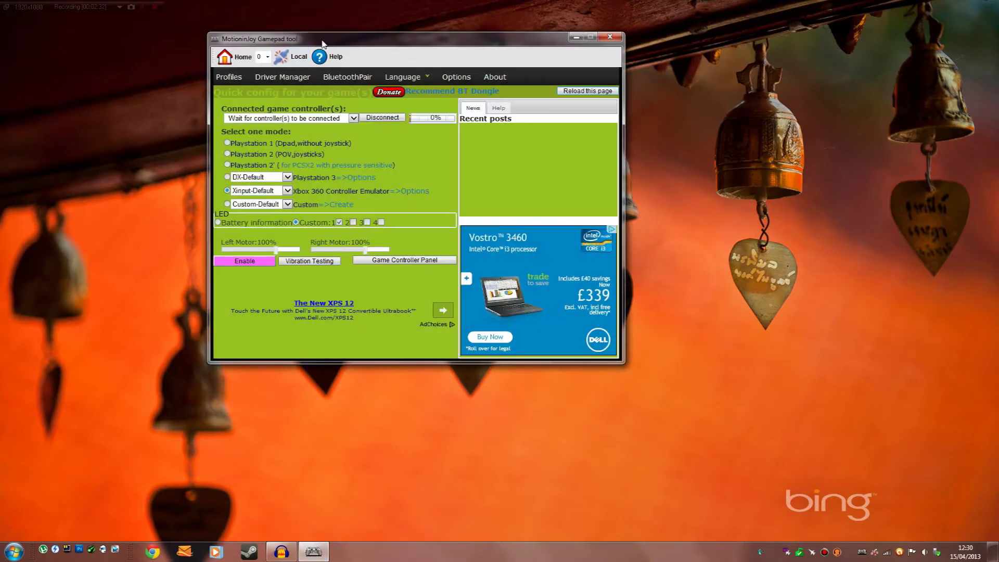
mouse_move(321, 44)
left_mouse_down()
mouse_move(268, 60)
mouse_move(330, 44)
left_mouse_up()
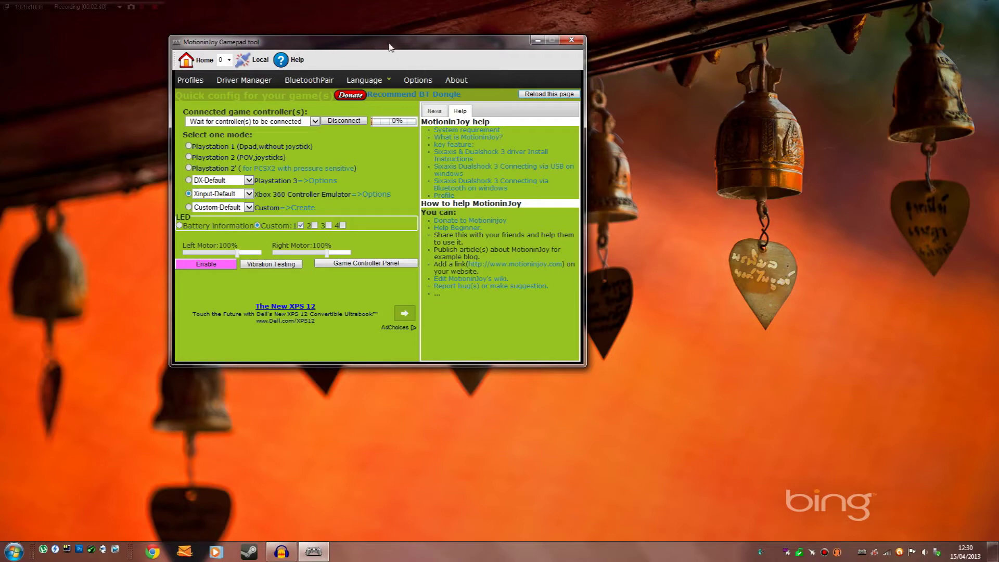
left_click_drag(399, 45, 462, 50)
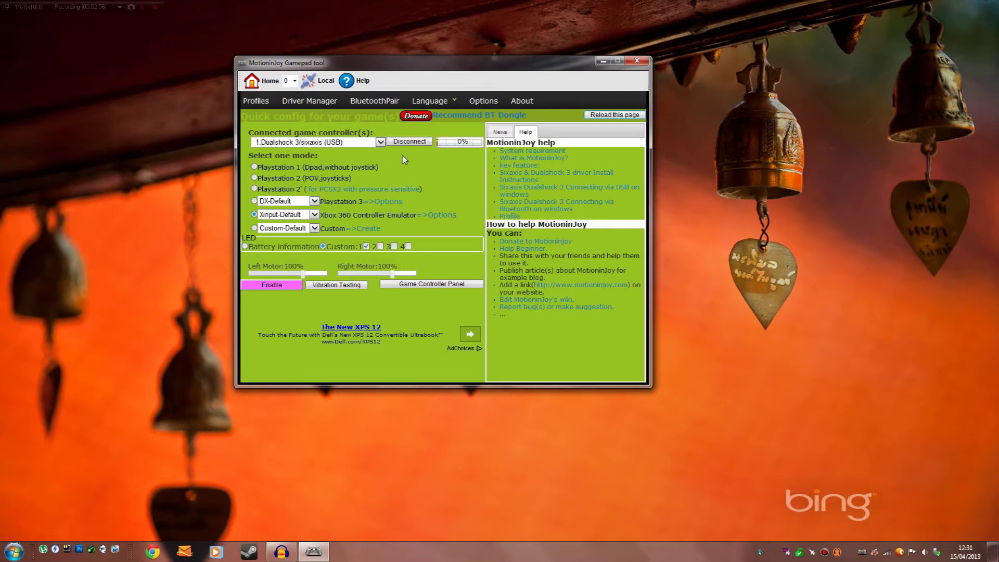
left_click(350, 143)
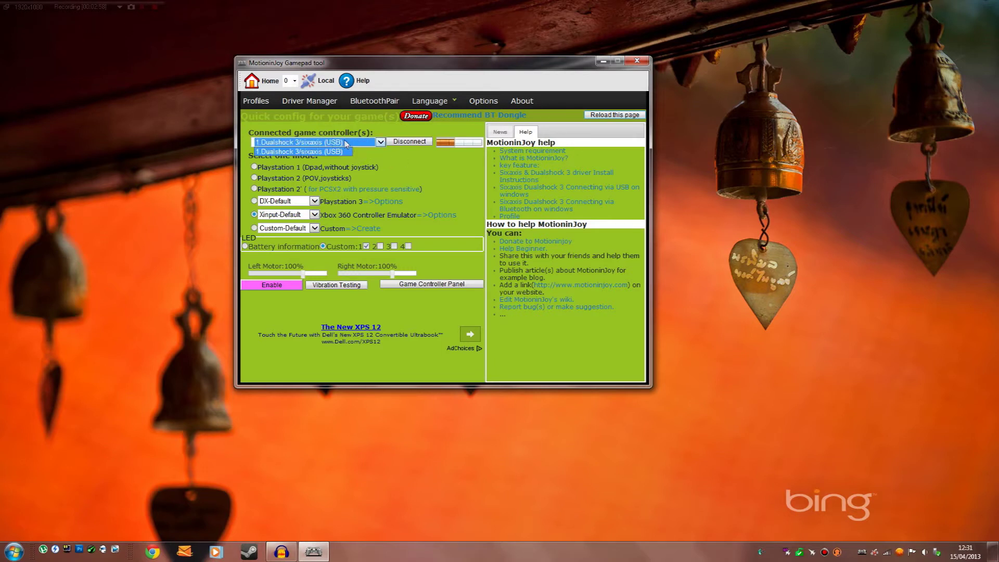
left_click(349, 150)
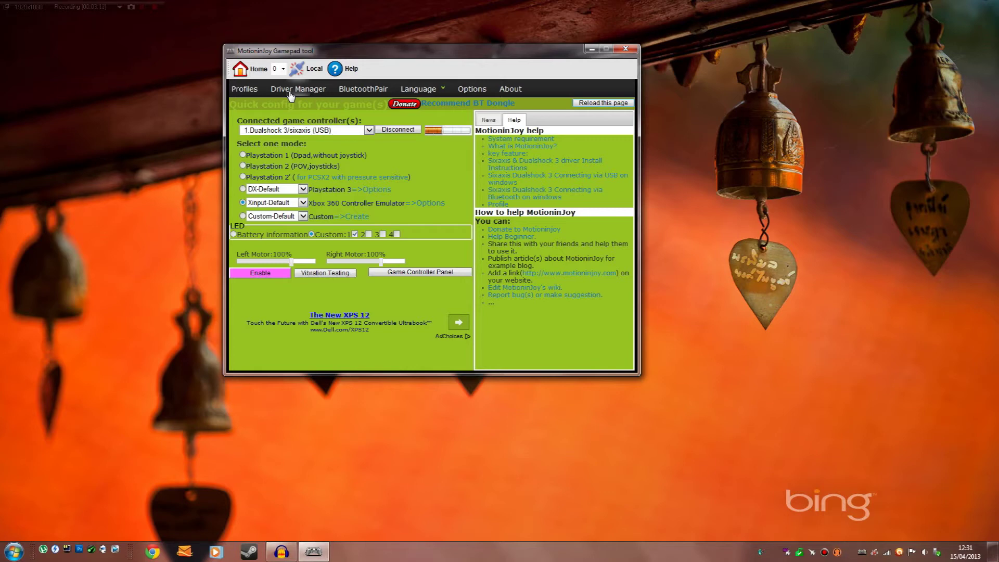
key("alt+F4")
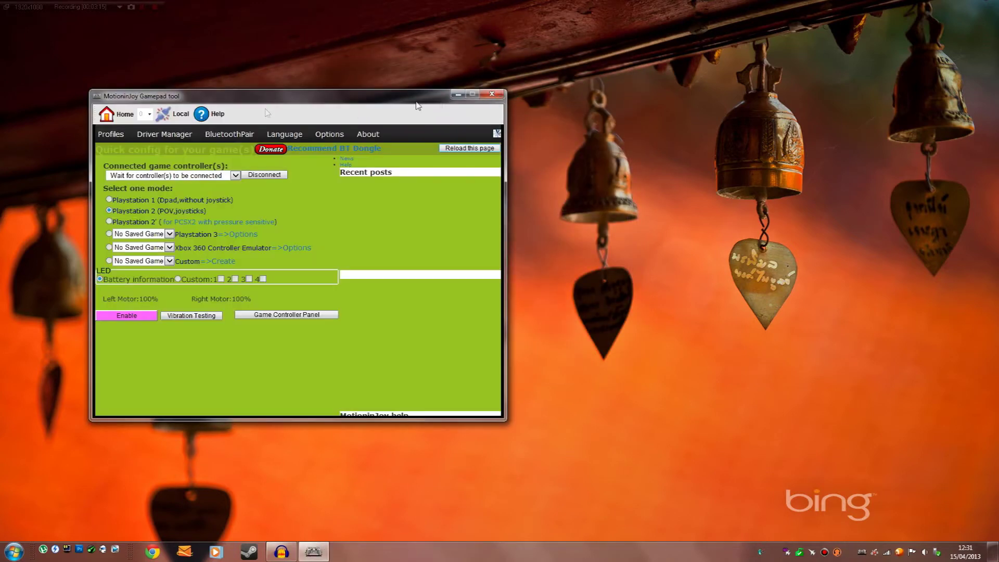
Step: Load the MotioninJoy driver for Port_#0001.Hub_#0001 and check the log's success message
left_click_drag(364, 91, 440, 58)
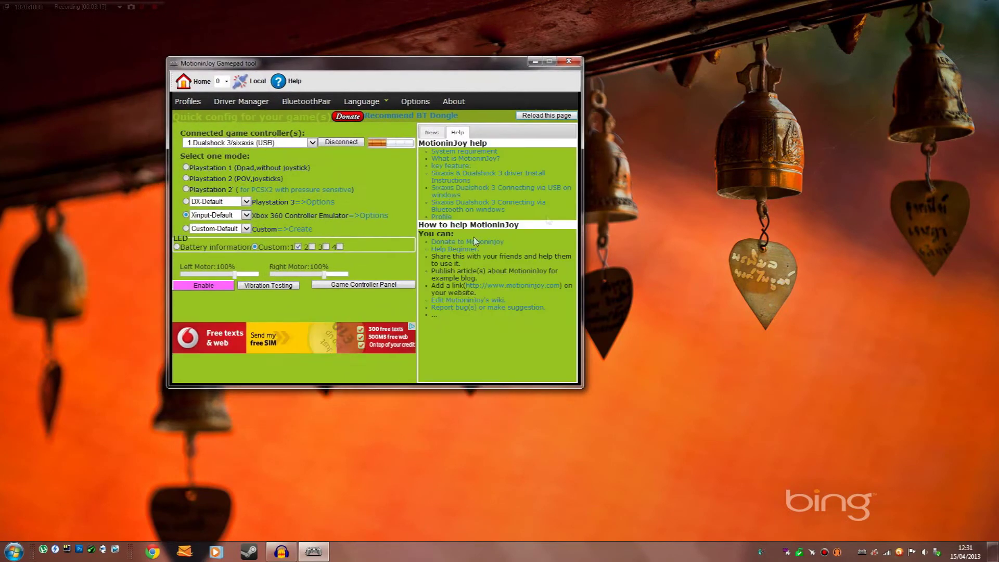
left_click(259, 104)
left_click(364, 180)
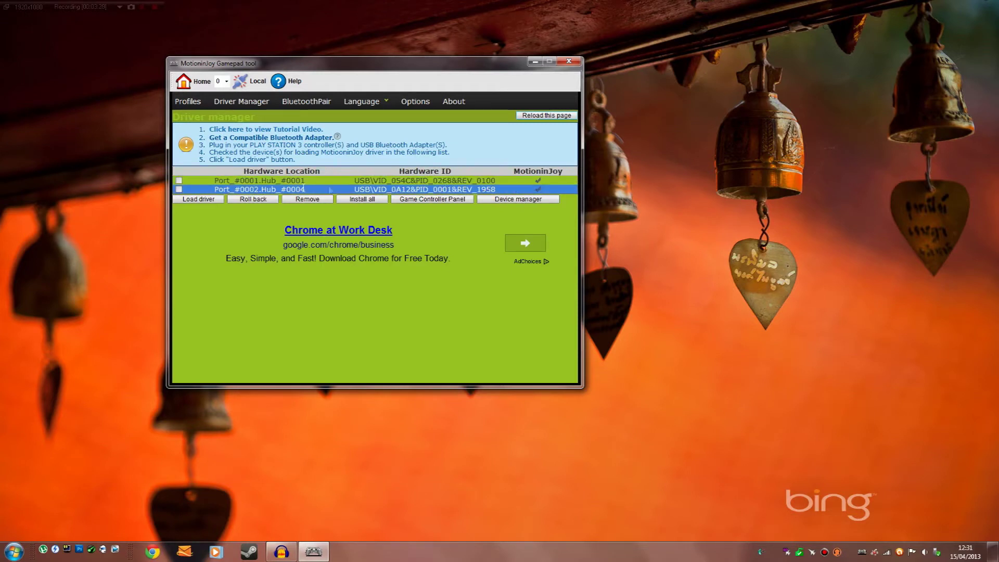
left_click(179, 181)
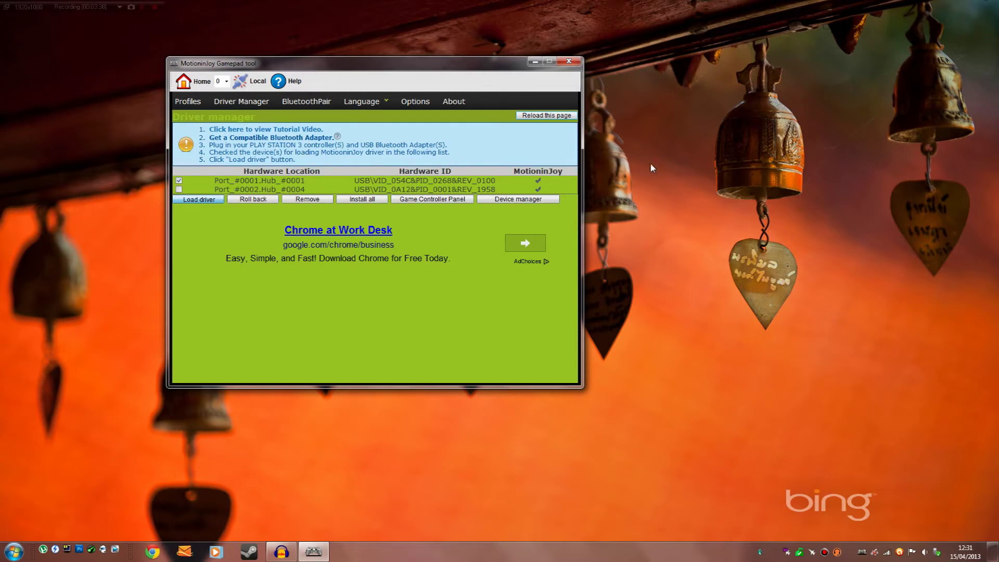
left_click_drag(332, 67, 302, 92)
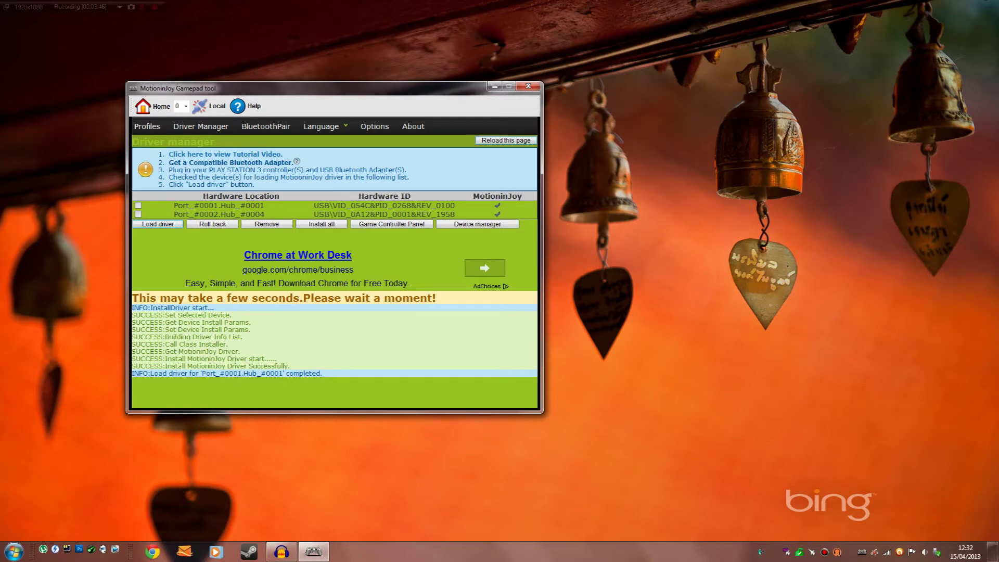
left_click_drag(165, 366, 263, 373)
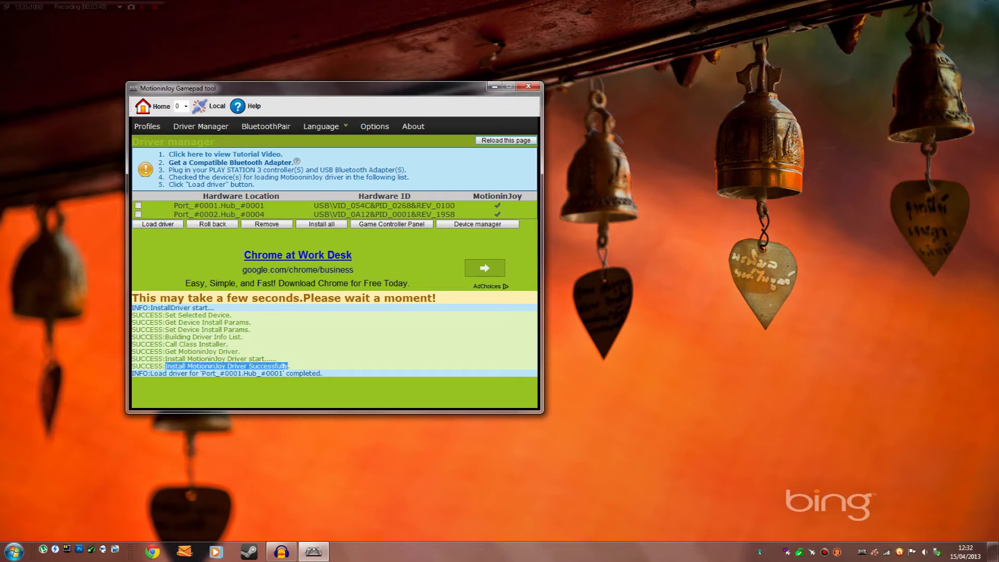
left_click(311, 364)
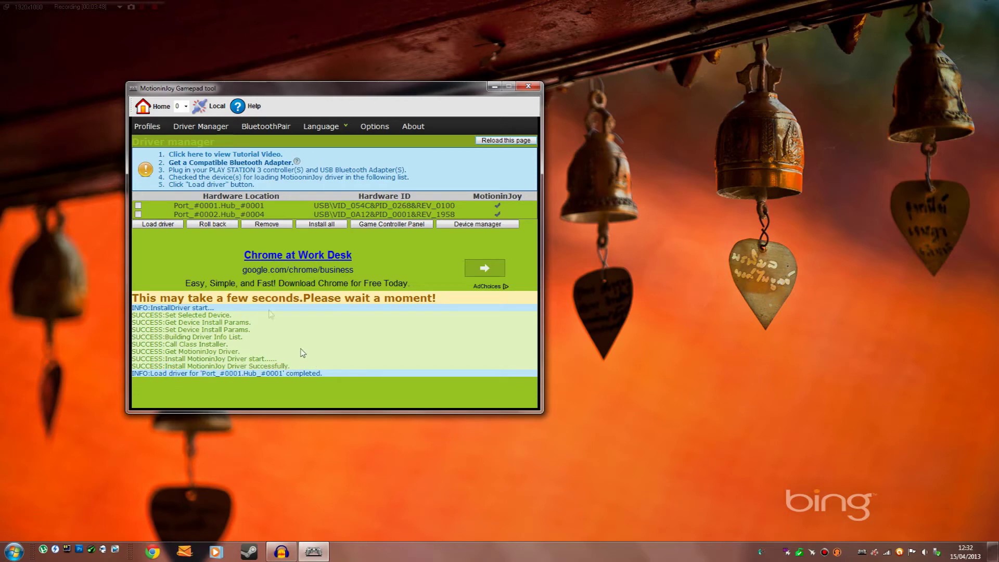
Step: Return to the quick-config page with Dualshock 3/sixaxis (USB) as the connected controller
left_click(151, 130)
left_click_drag(290, 89, 287, 48)
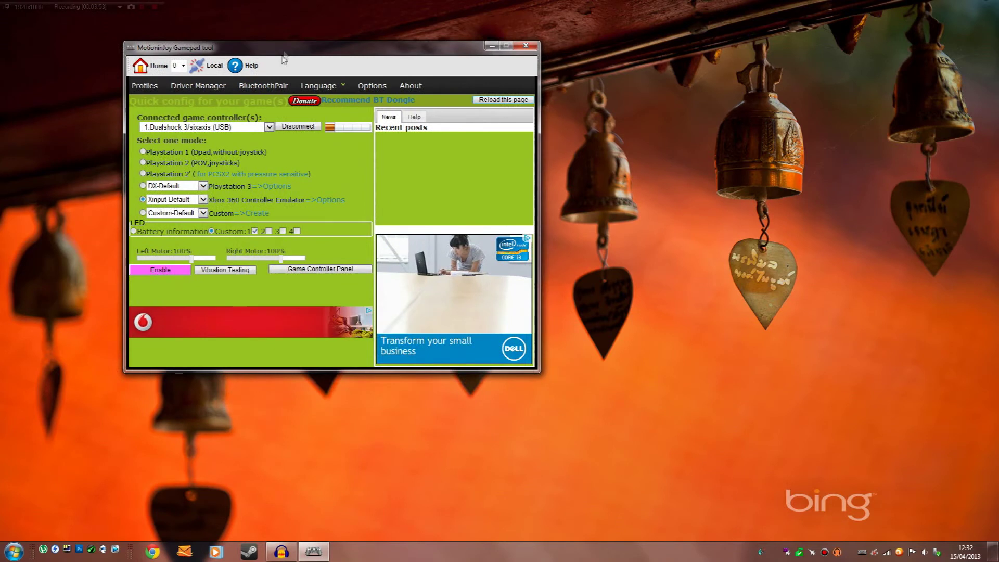
left_click(269, 126)
left_click(208, 136)
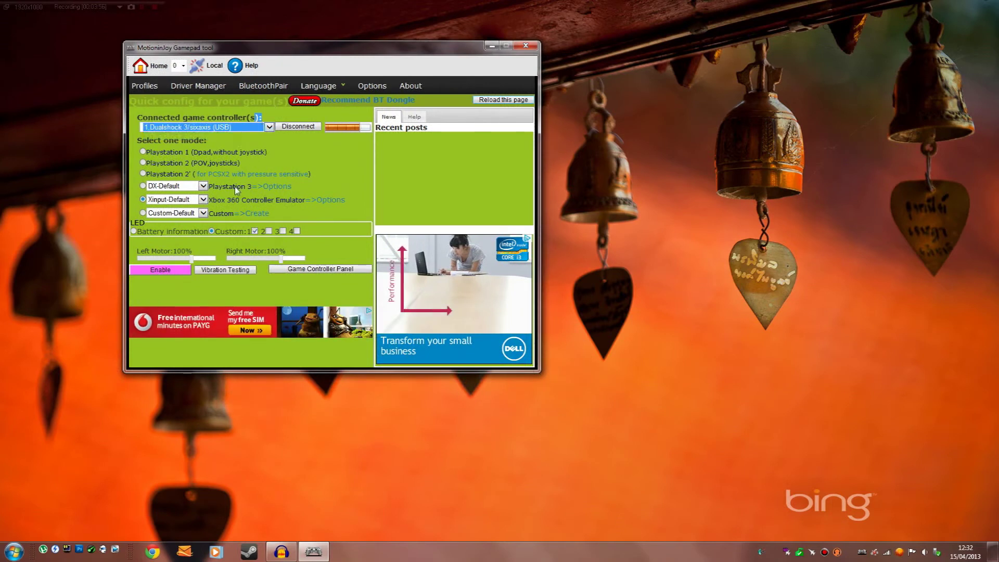
left_click(313, 162)
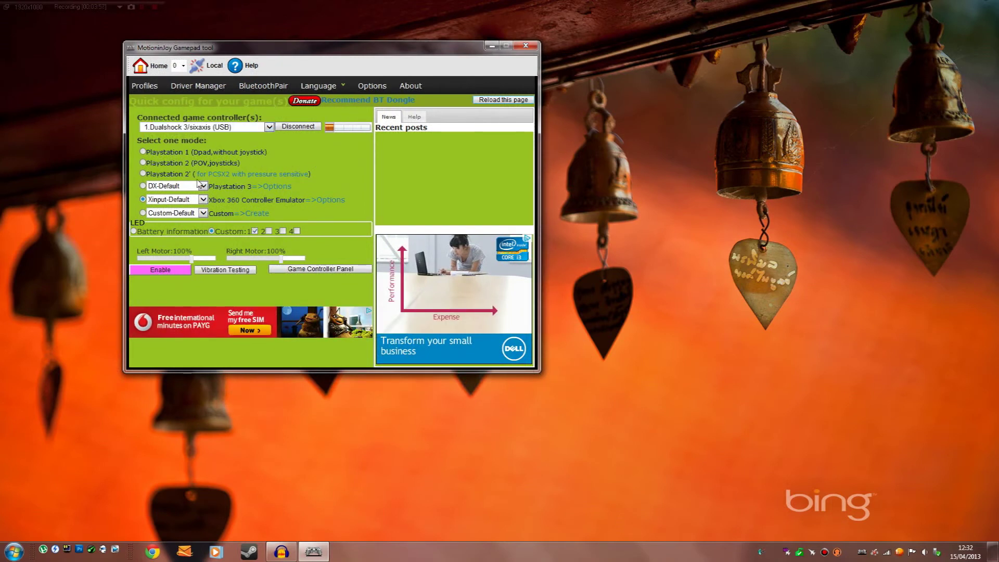
Step: Choose Xbox 360 Controller Emulator mode (Xinput-Default) and enable it
left_click(144, 174)
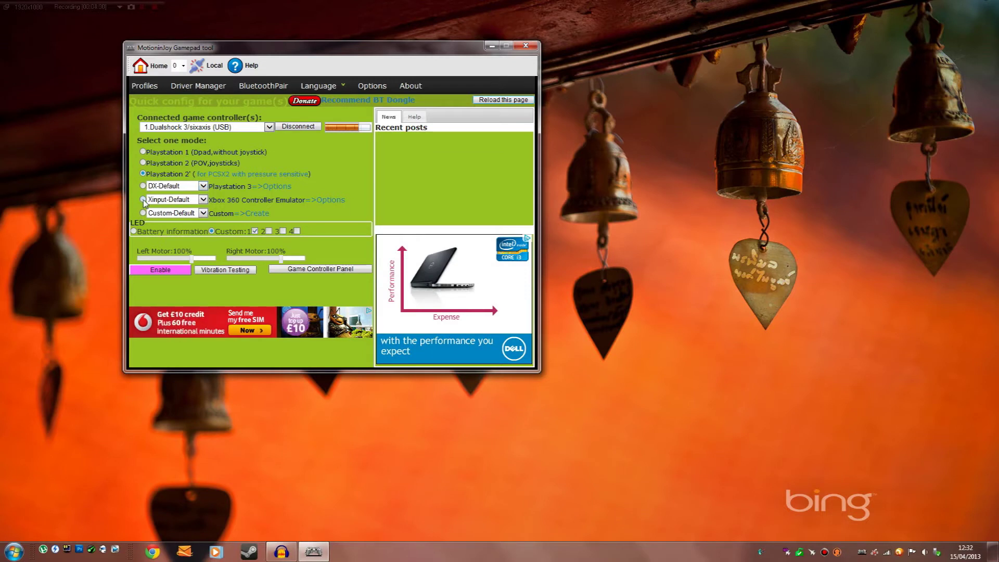
left_click(144, 200)
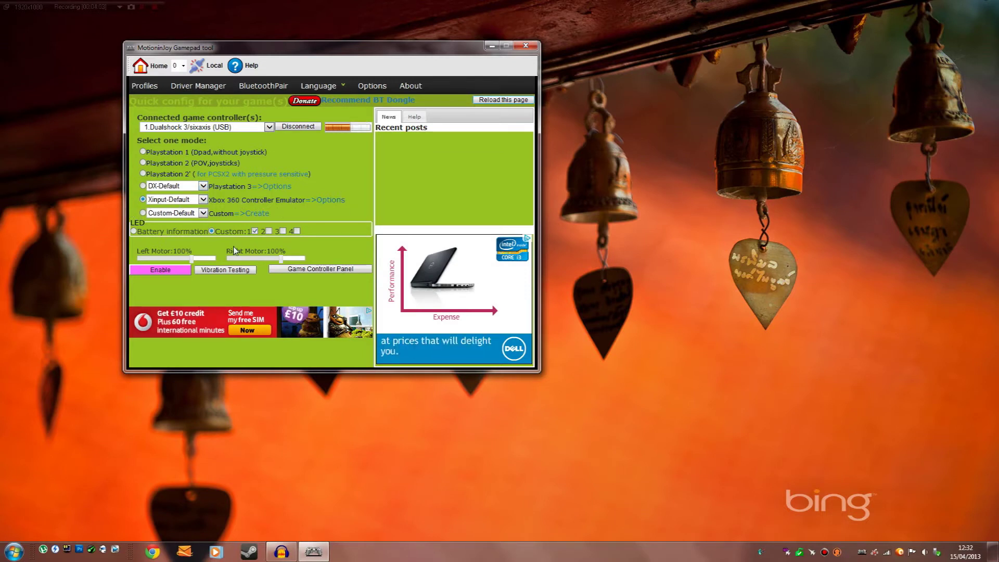
left_click_drag(379, 58, 375, 53)
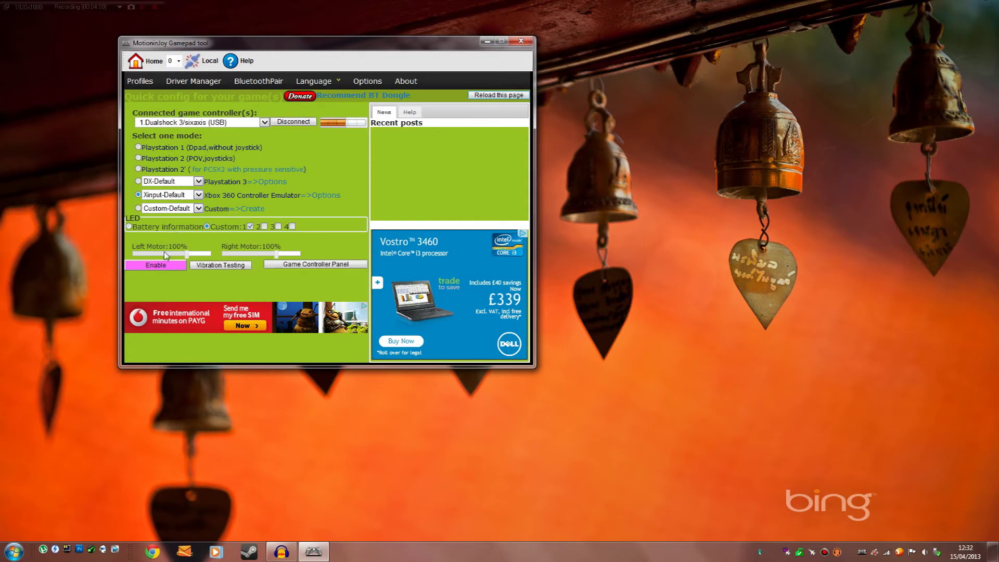
left_click(157, 265)
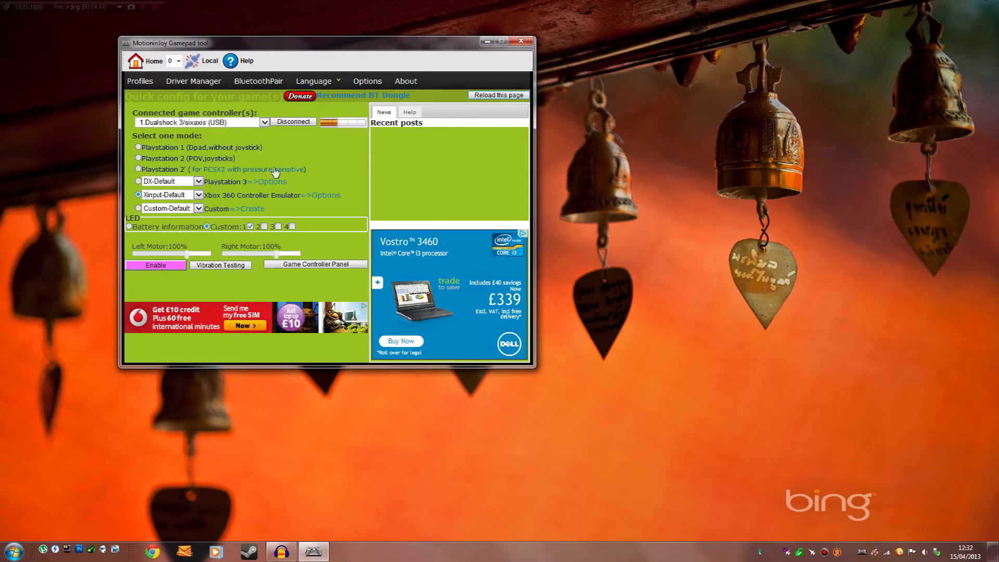
Step: Try custom LEDs 2–4, leave only LED 1 ticked, and enable the emulator mode again
left_click(279, 227)
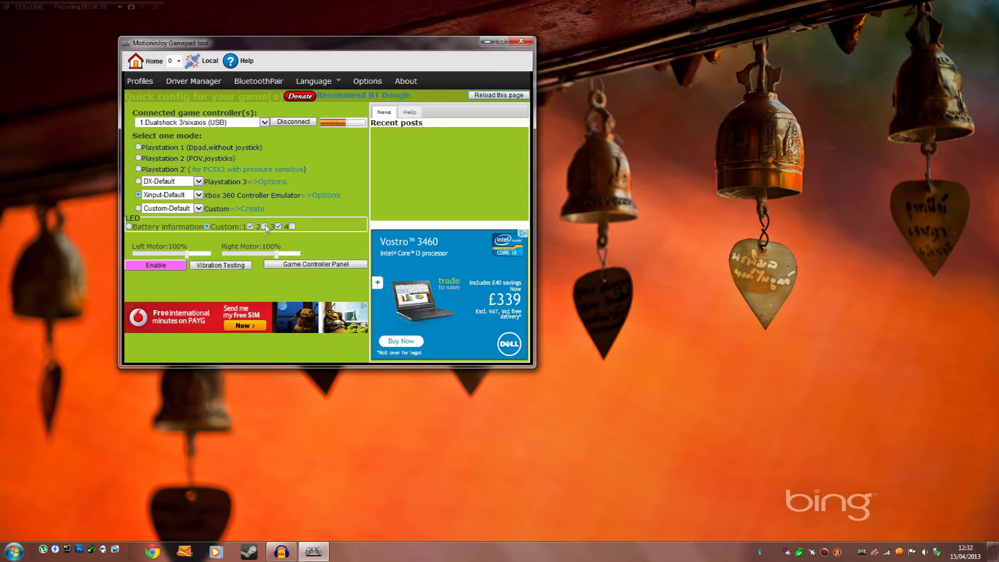
left_click(292, 227)
left_click(264, 227)
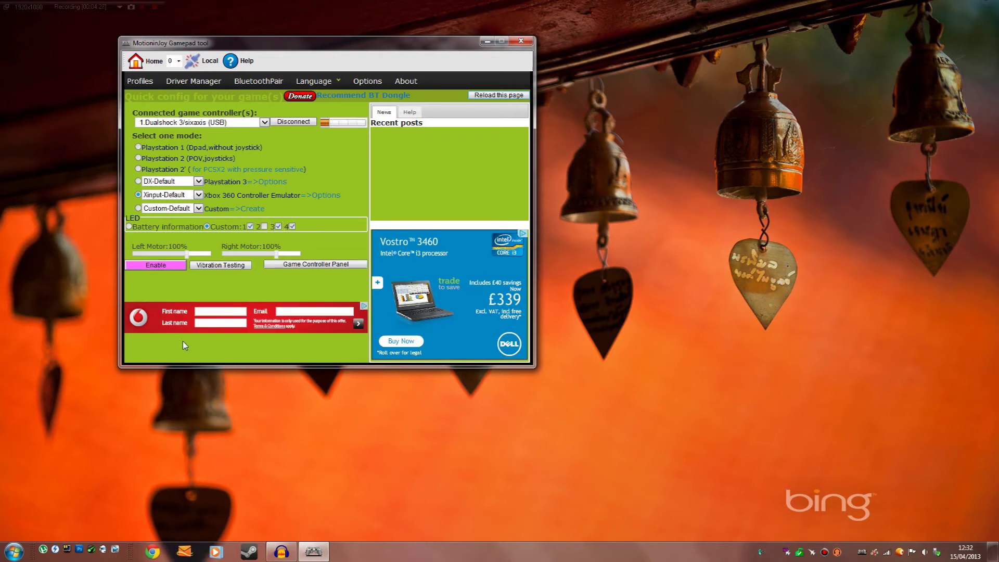
left_click(292, 227)
left_click(278, 227)
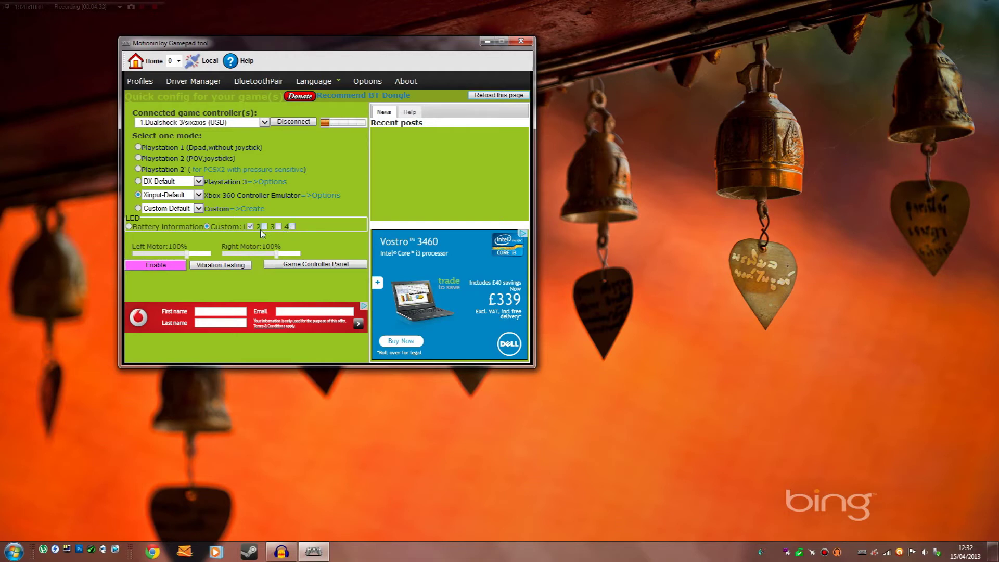
left_click(172, 266)
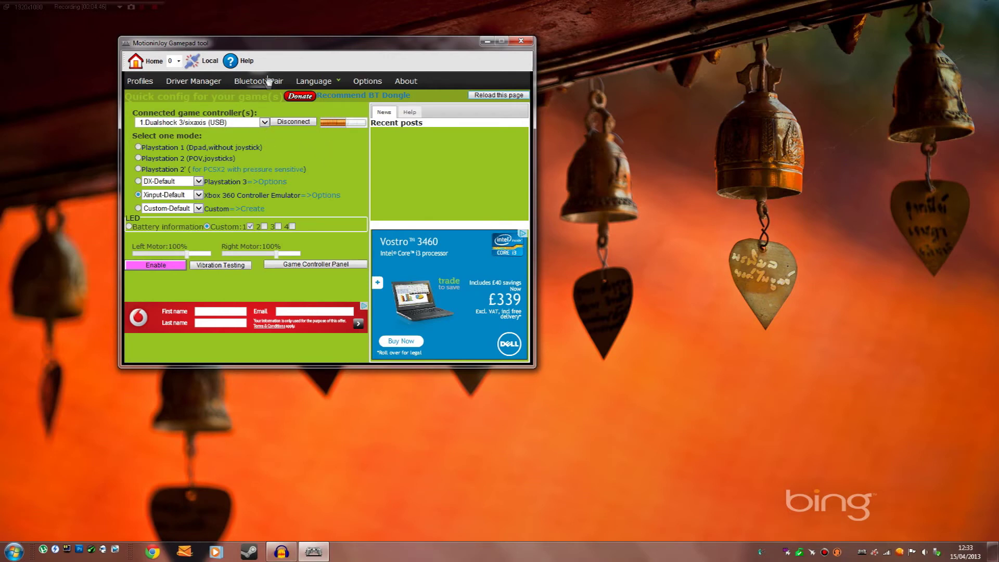
Step: Go to Bluetooth pairing and keep the Cambridge Silicon Radio adapter selected
left_click_drag(277, 48, 205, 29)
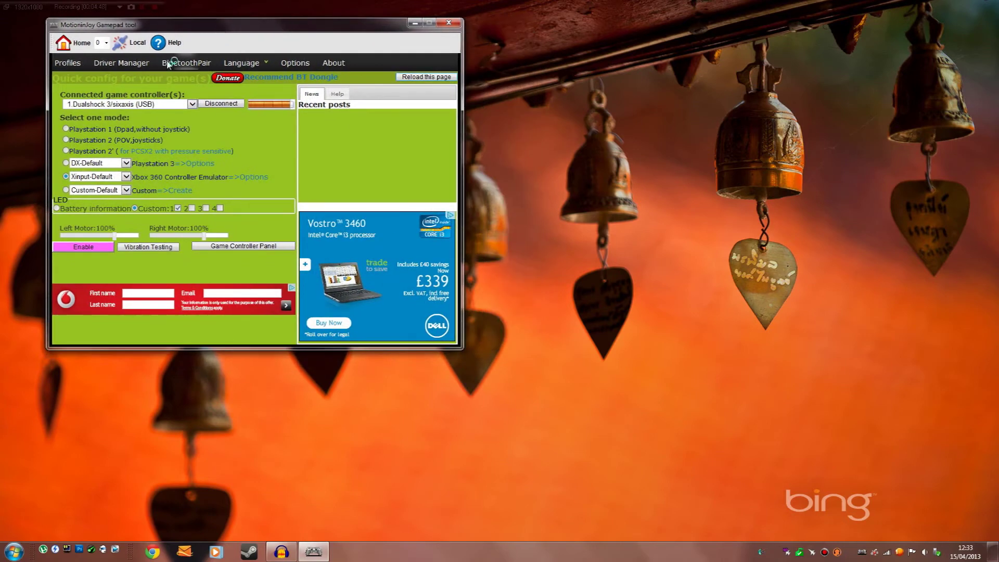
left_click(182, 63)
left_click(201, 102)
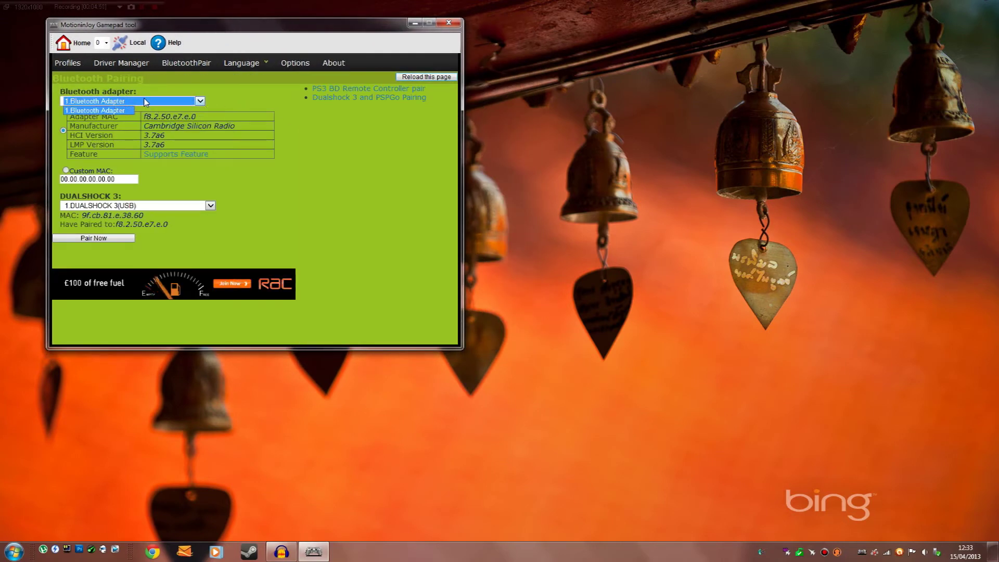
left_click(147, 101)
left_click(161, 91)
left_click(200, 101)
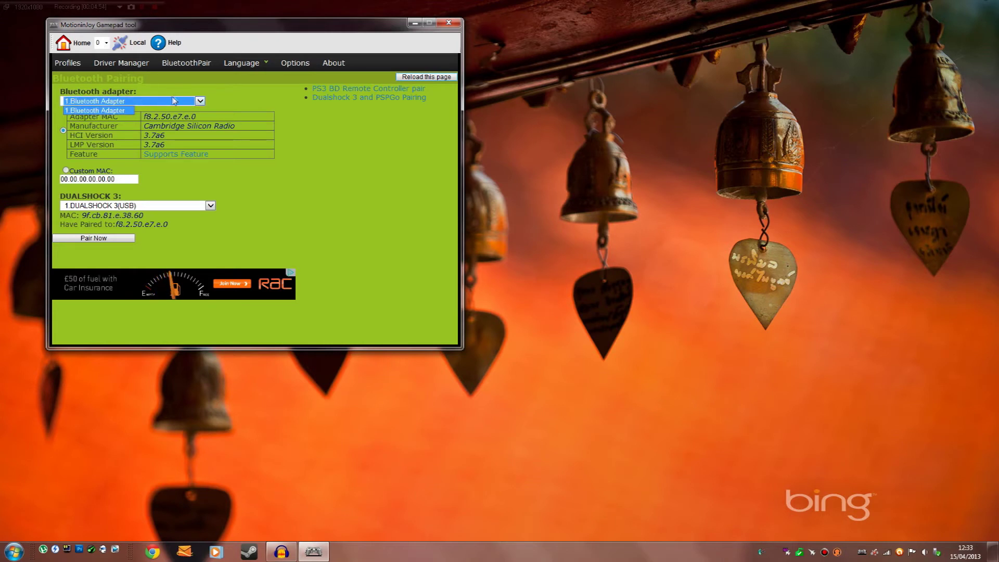
left_click(198, 109)
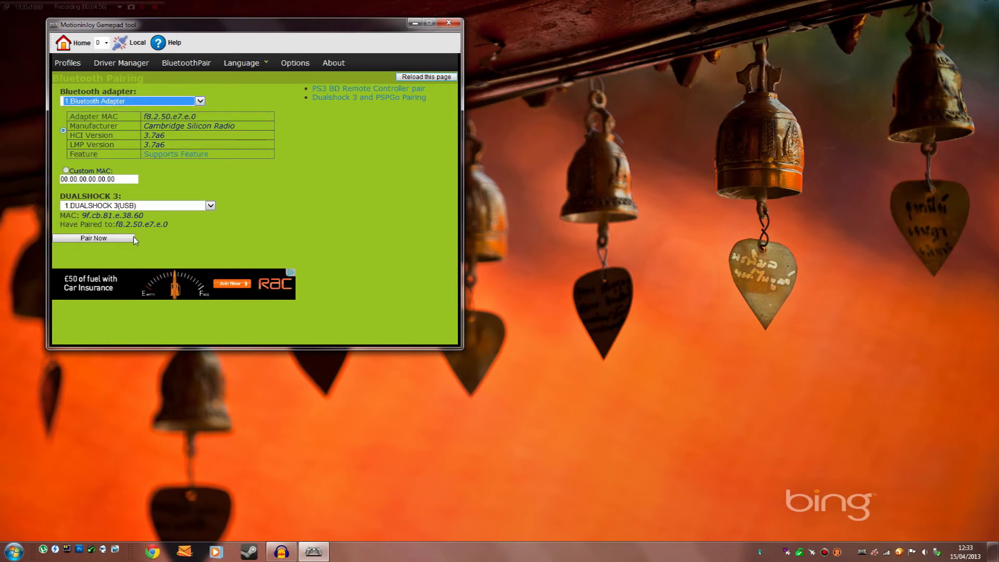
Step: Pair the USB DualShock 3 with the adapter, then return to Profiles
left_click(134, 222)
left_click(132, 207)
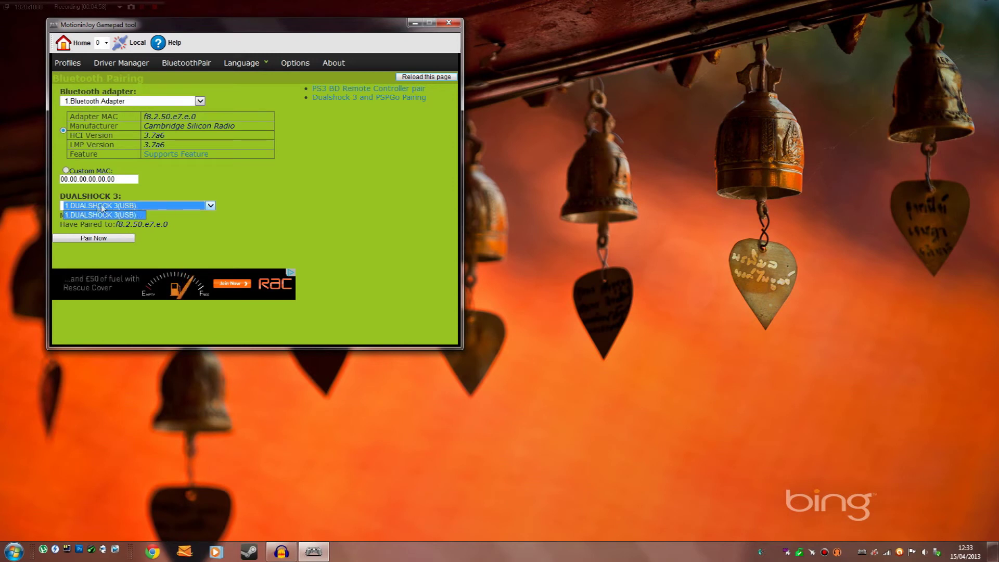
left_click(135, 219)
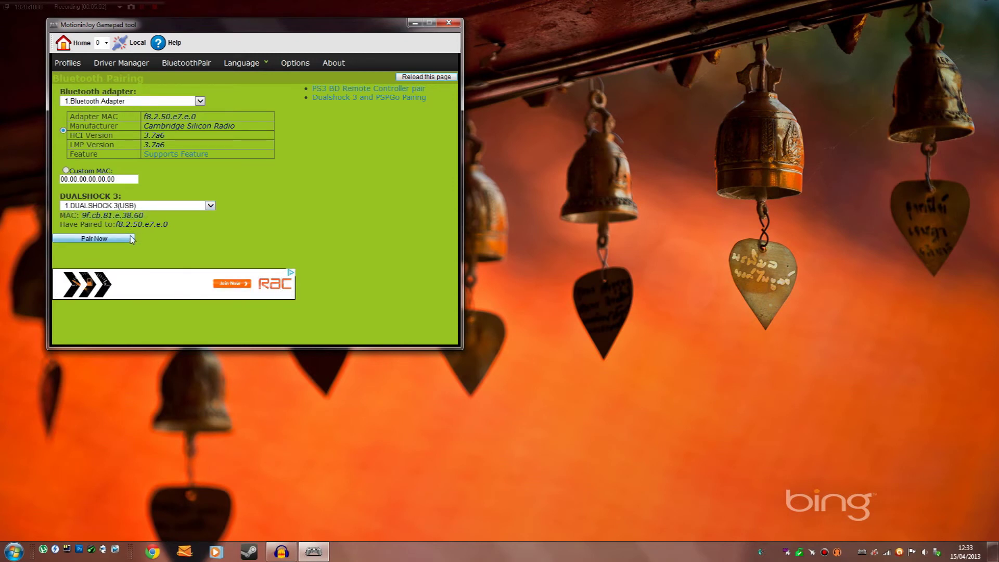
left_click(77, 67)
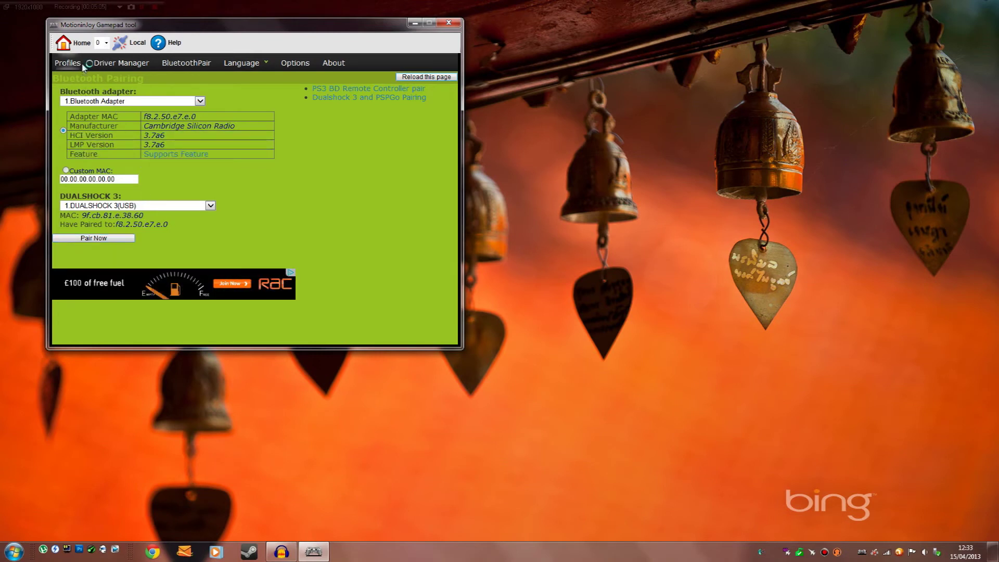
Step: Confirm Dualshock 3/sixaxis (Bluetooth) is listed and enable Xbox 360 emulator mode with Xinput-Default
left_click(167, 104)
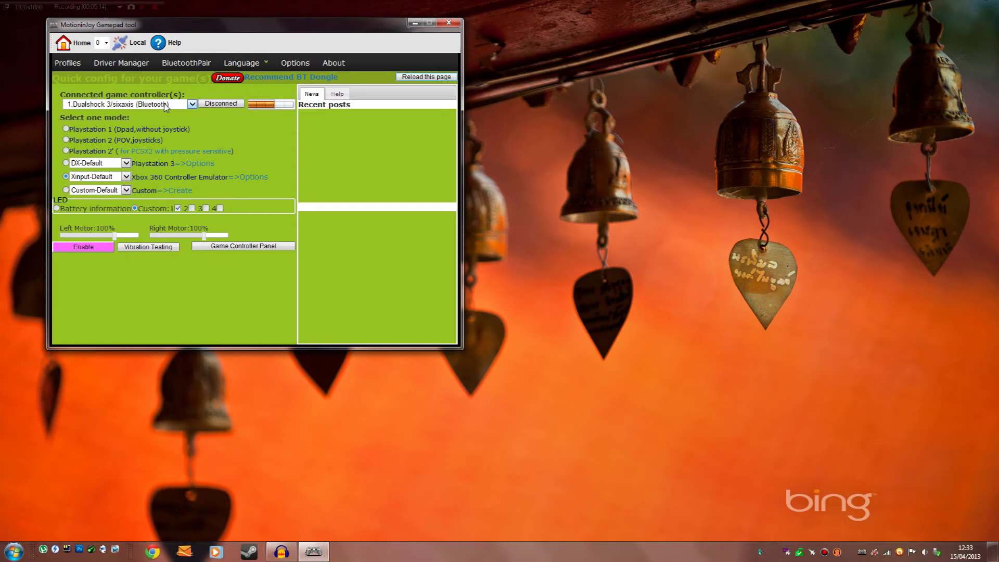
left_click(94, 248)
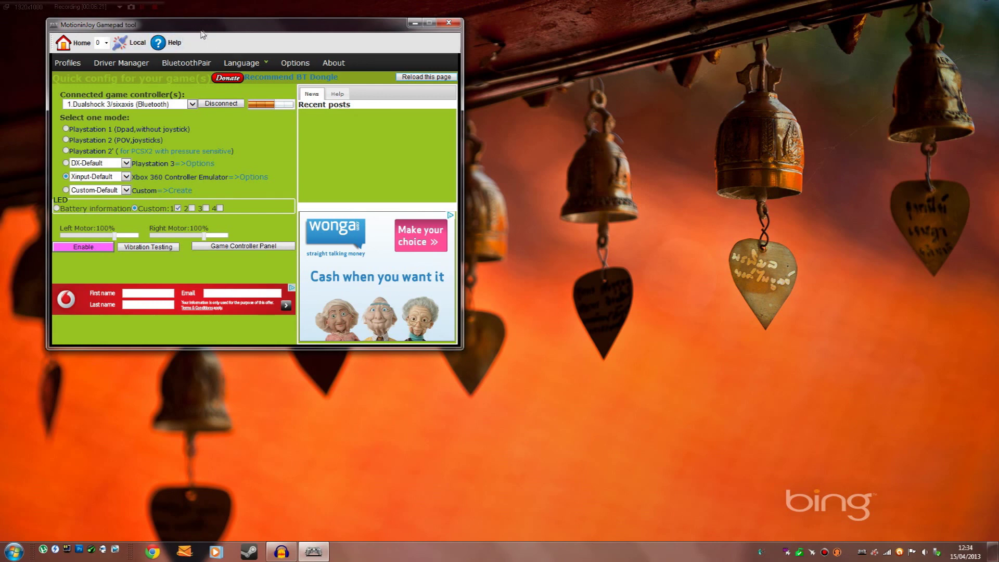
left_click_drag(208, 29, 208, 42)
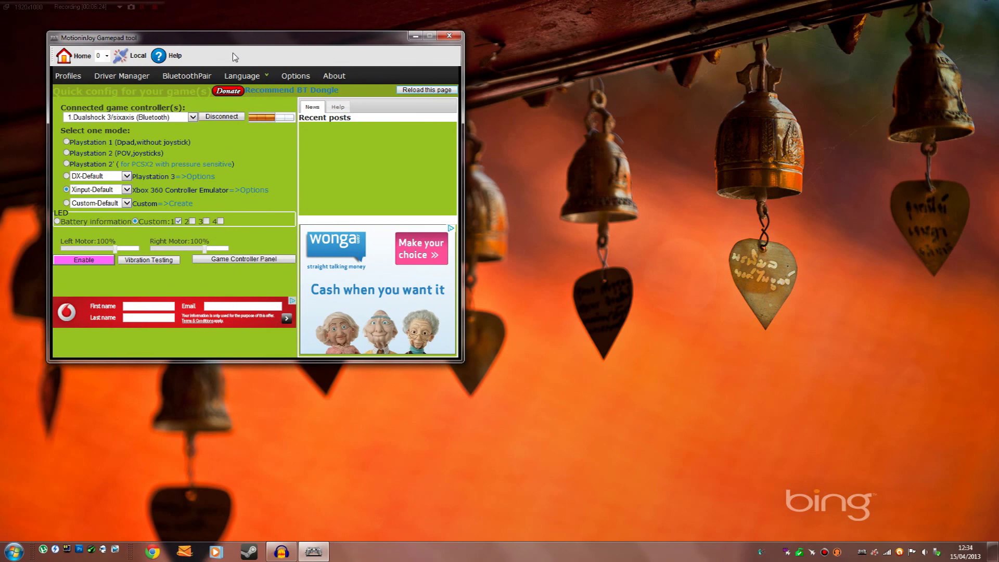
left_click_drag(271, 45, 292, 75)
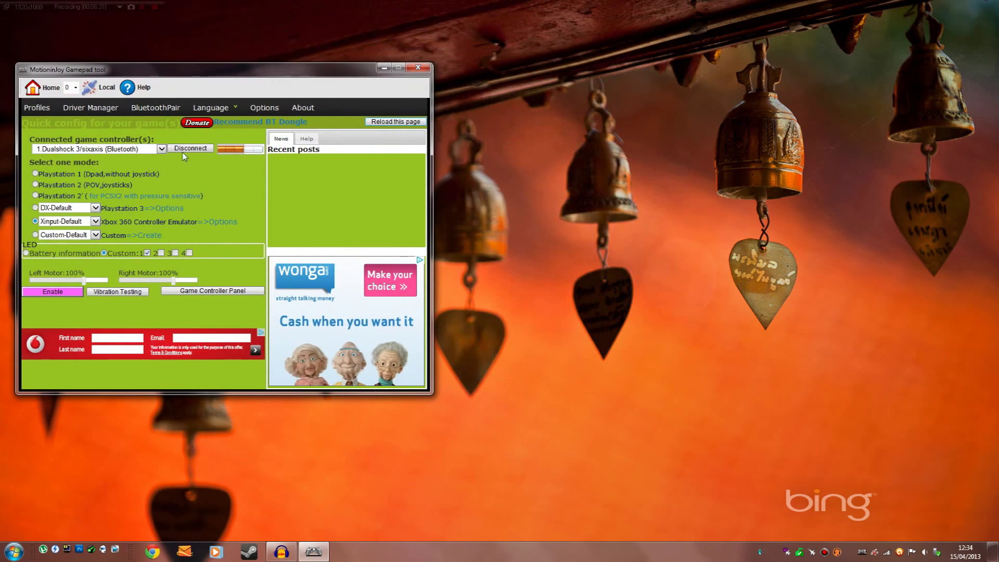